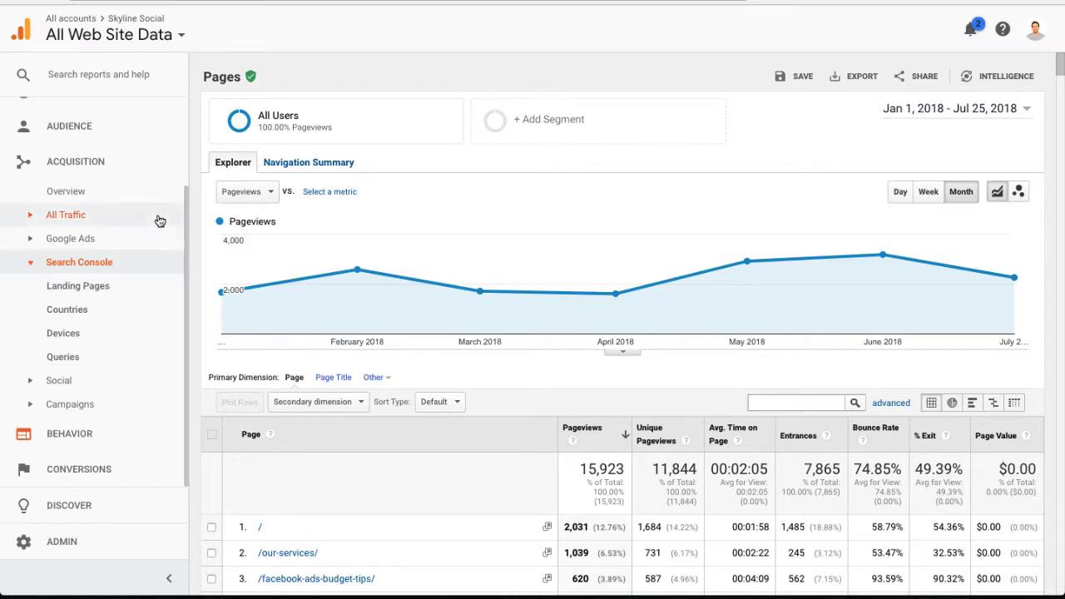
Expand the Behavior reports in the report navigation to show where the All Pages report sits.
scroll(160, 220, "up", 1)
scroll(160, 221, "down", 1)
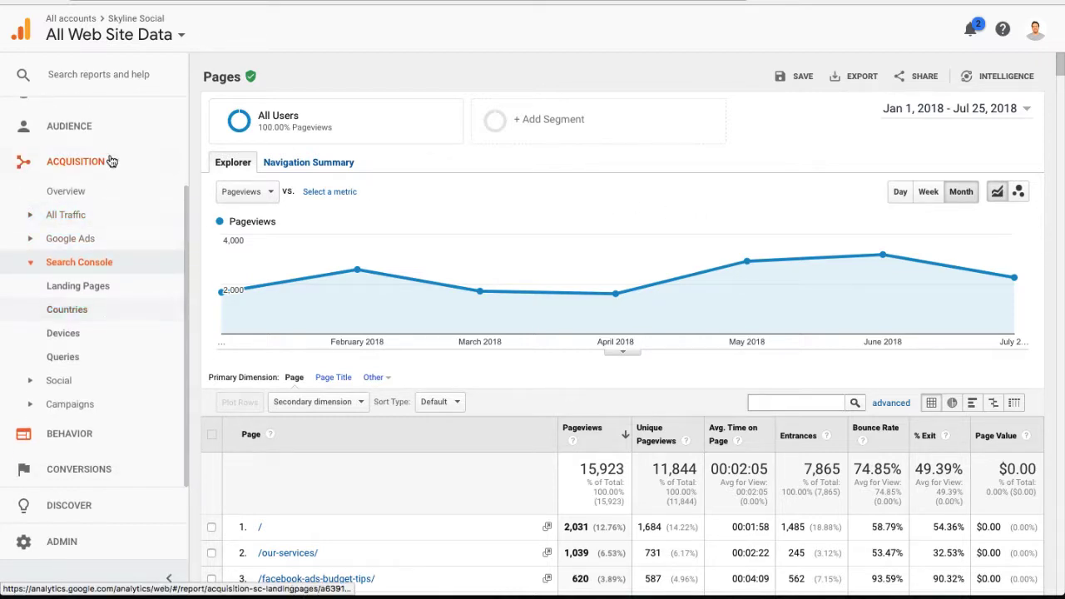
left_click(84, 434)
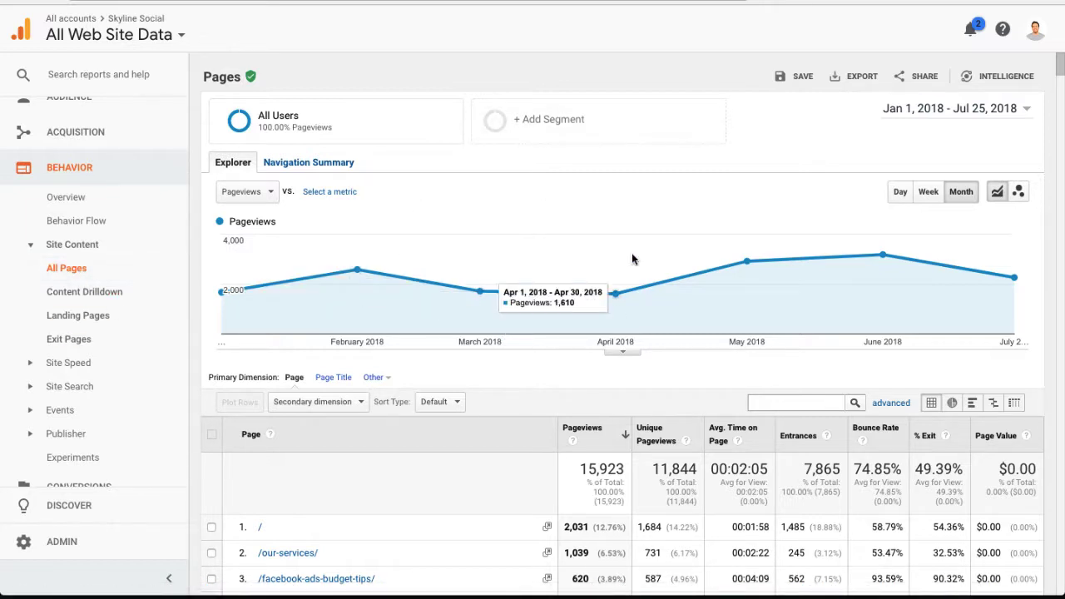
Look through the report's date range calendar back to February 2018 and close it without changing the range.
left_click(933, 113)
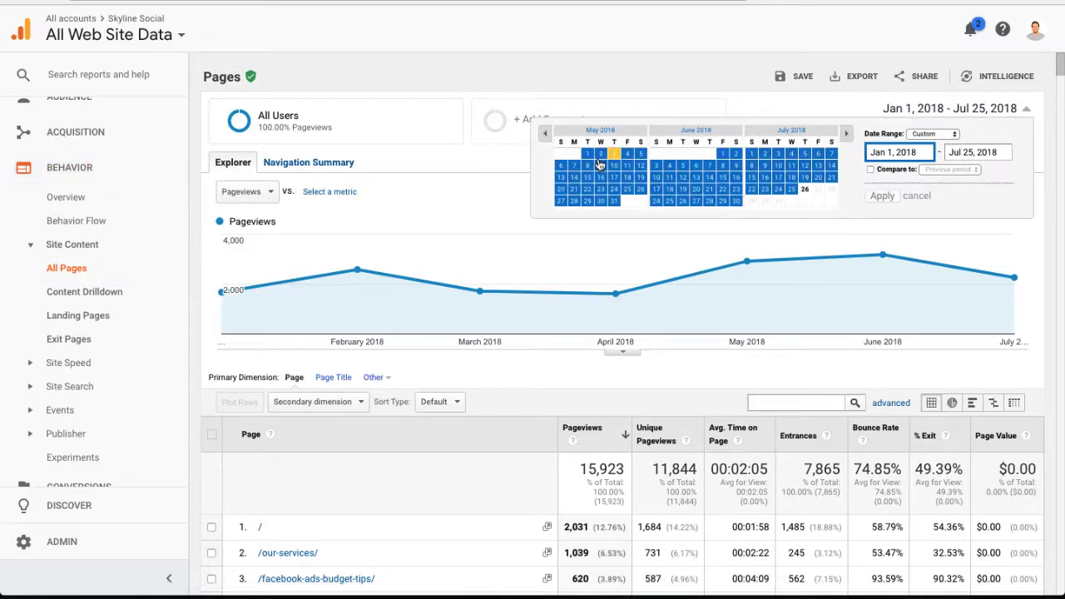
left_click(545, 134)
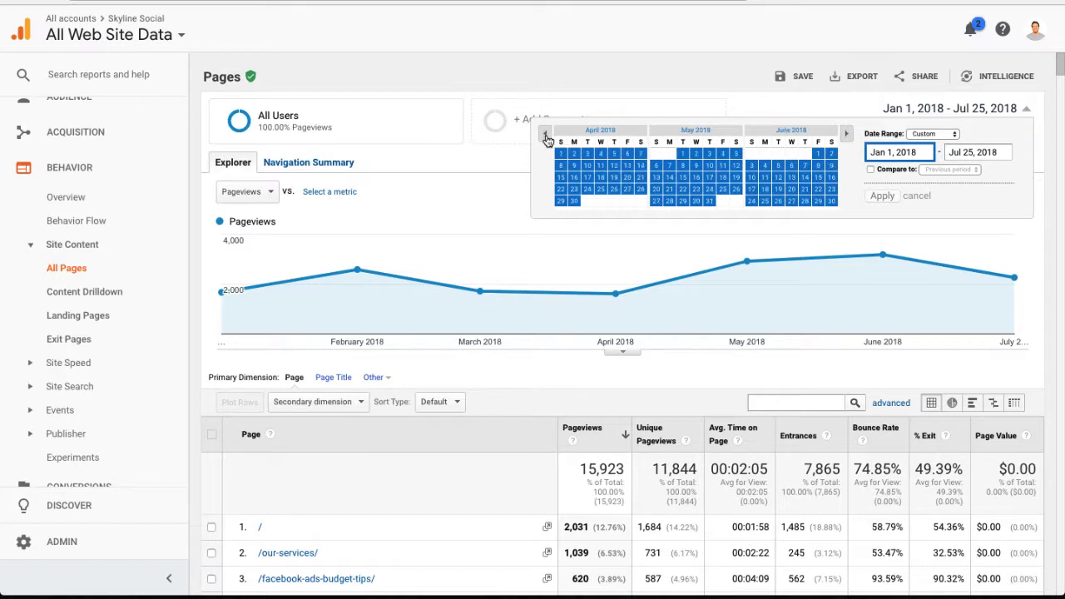
left_click(545, 134)
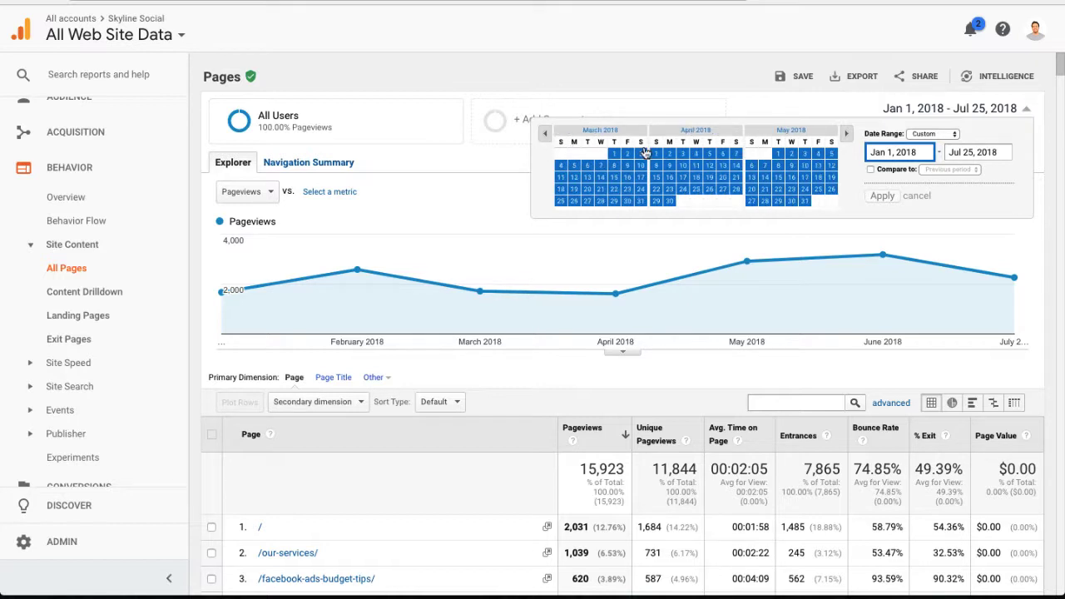
left_click(546, 134)
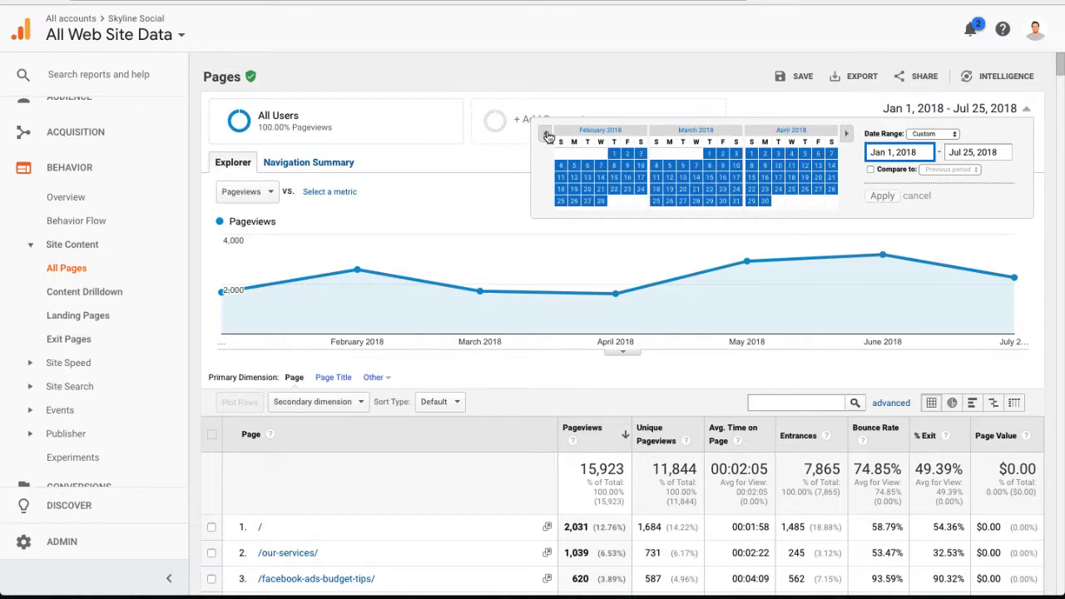
left_click(846, 134)
left_click(845, 135)
left_click(845, 135)
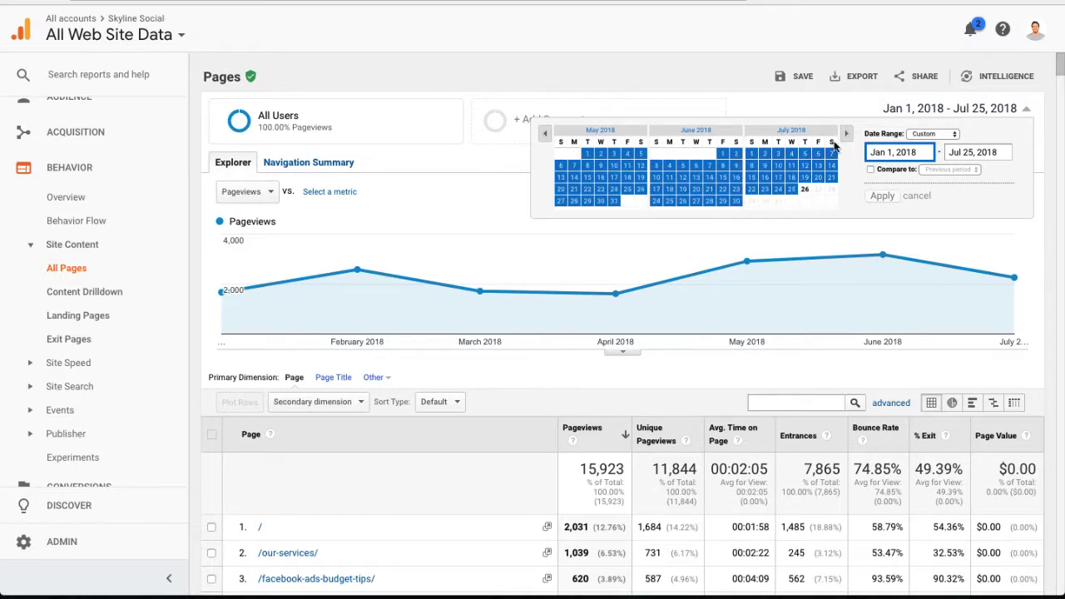
left_click(786, 98)
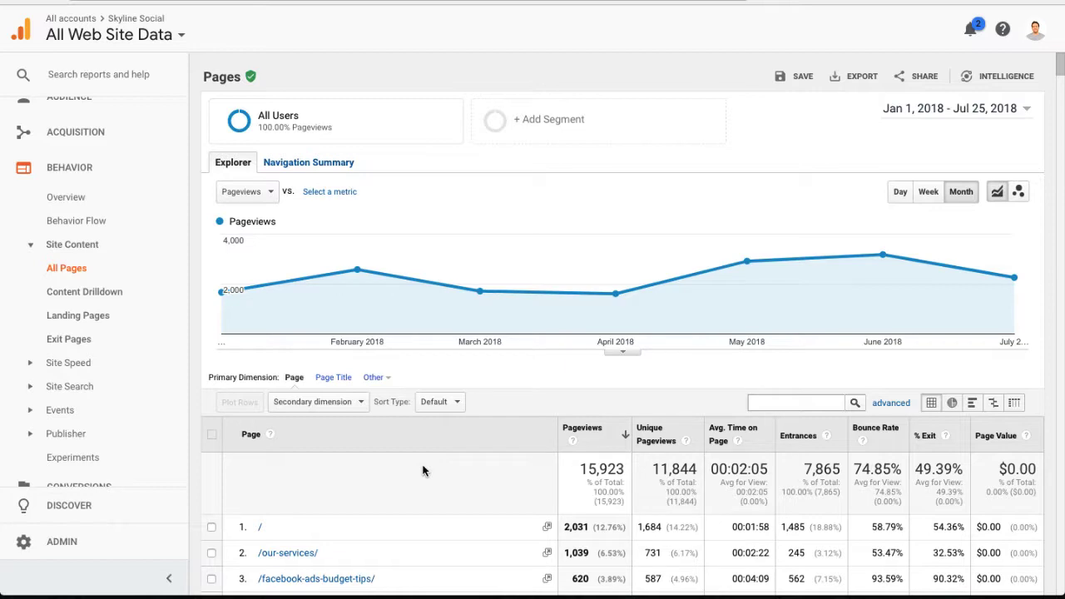
Examine the most viewed pages, the monthly pageviews trend and the definition of the Unique Pageviews metric.
scroll(422, 471, "down", 4)
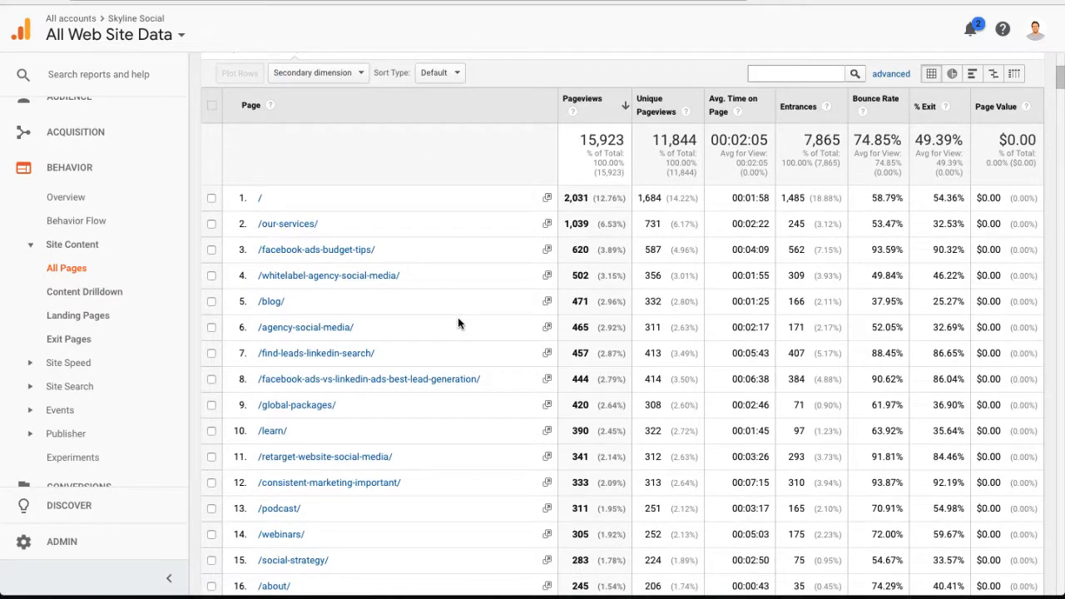
scroll(466, 387, "down", 1)
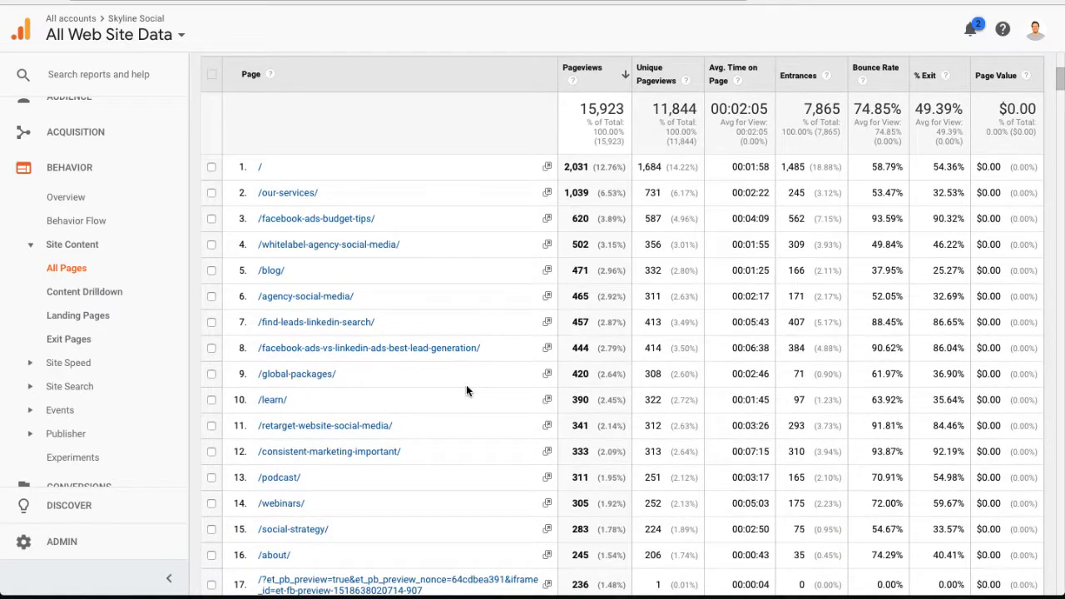
scroll(466, 385, "up", 5)
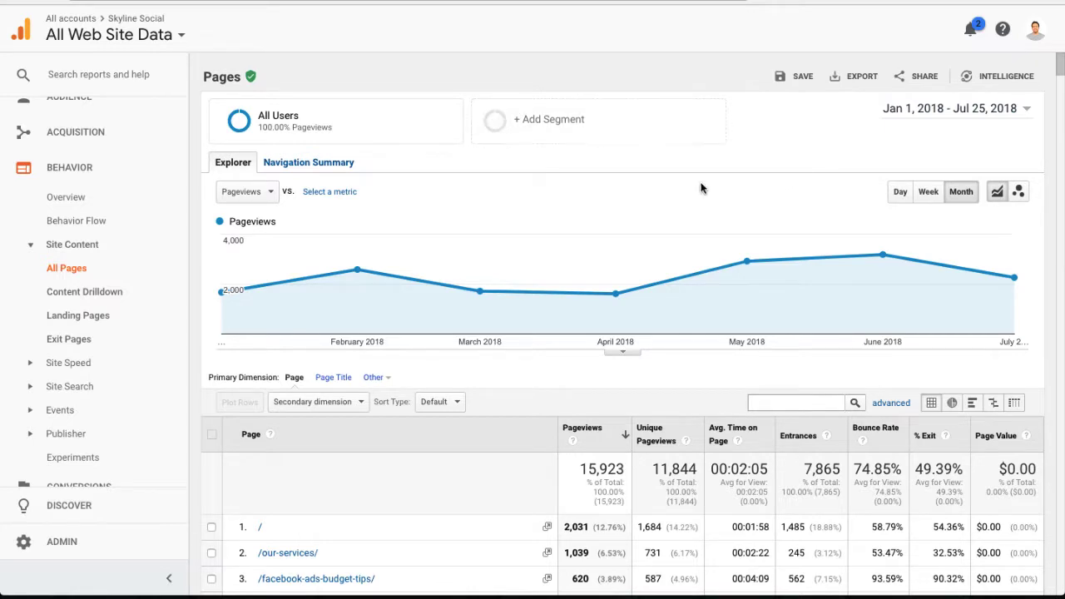
mouse_move(573, 375)
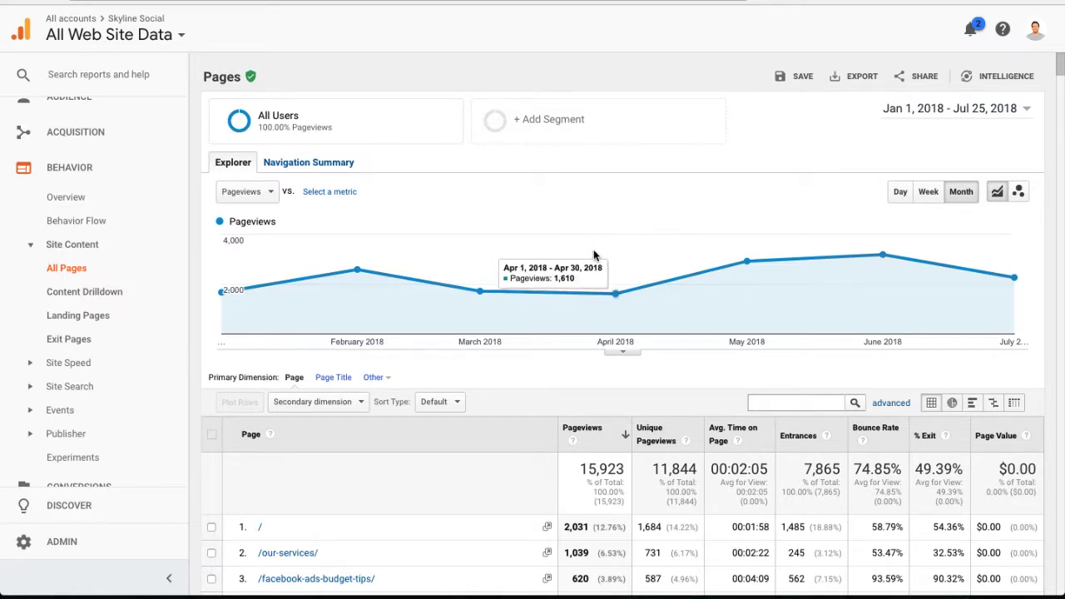
mouse_move(685, 440)
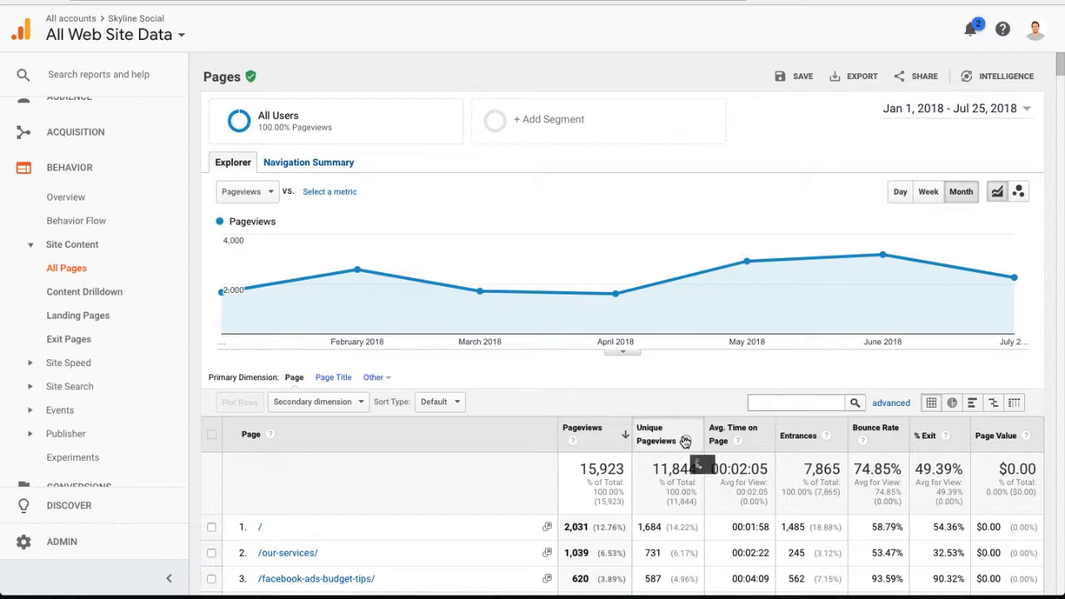
scroll(684, 442, "down", 1)
scroll(684, 442, "down", 5)
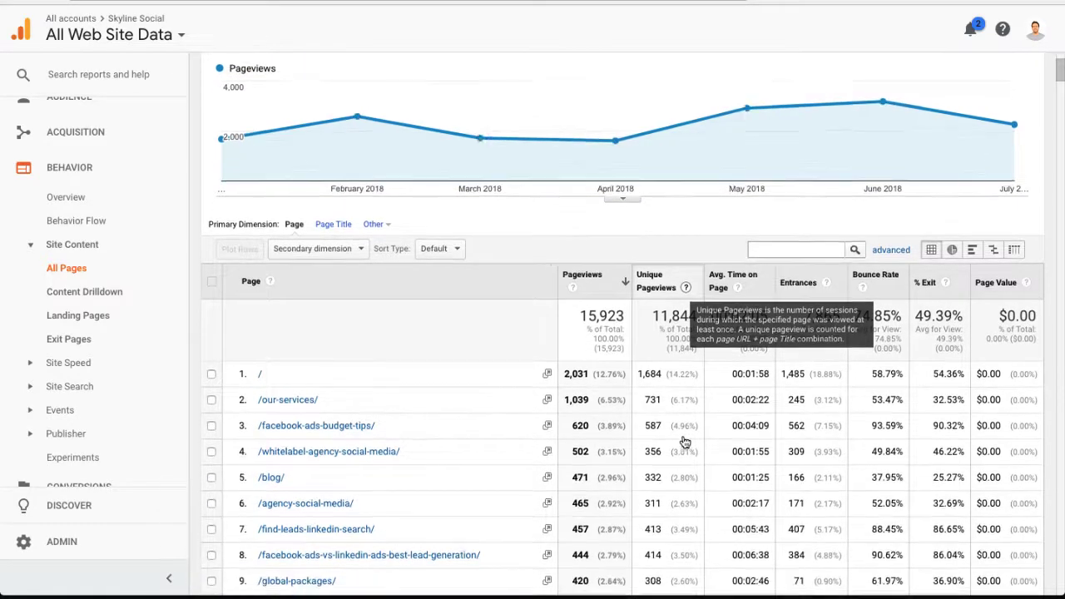
scroll(684, 436, "down", 6)
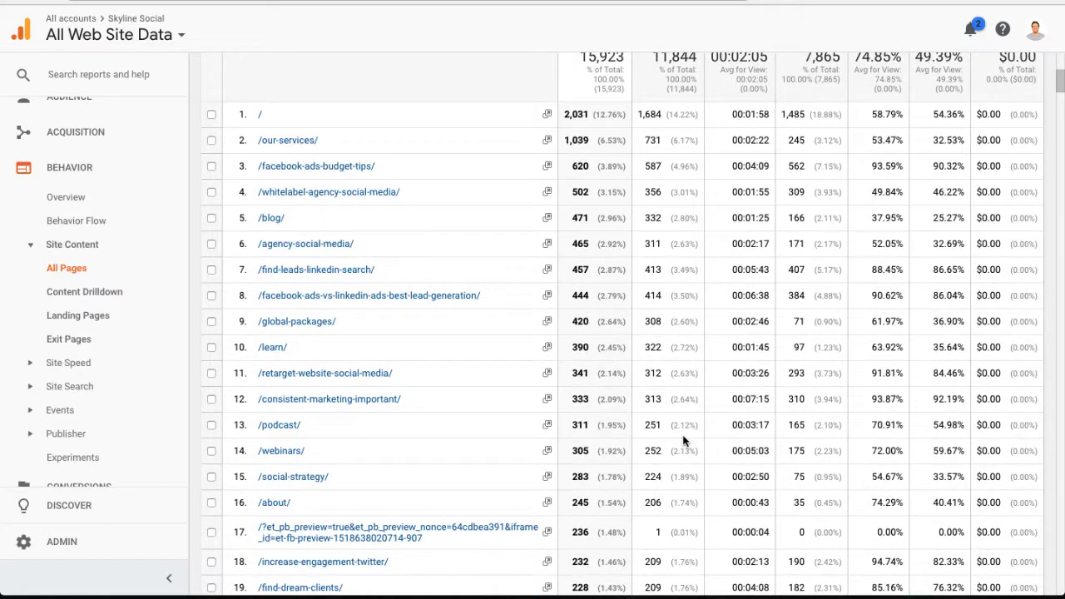
Compare pageviews, unique pageviews and time on page for the 30 most viewed pages.
scroll(586, 228, "up", 2)
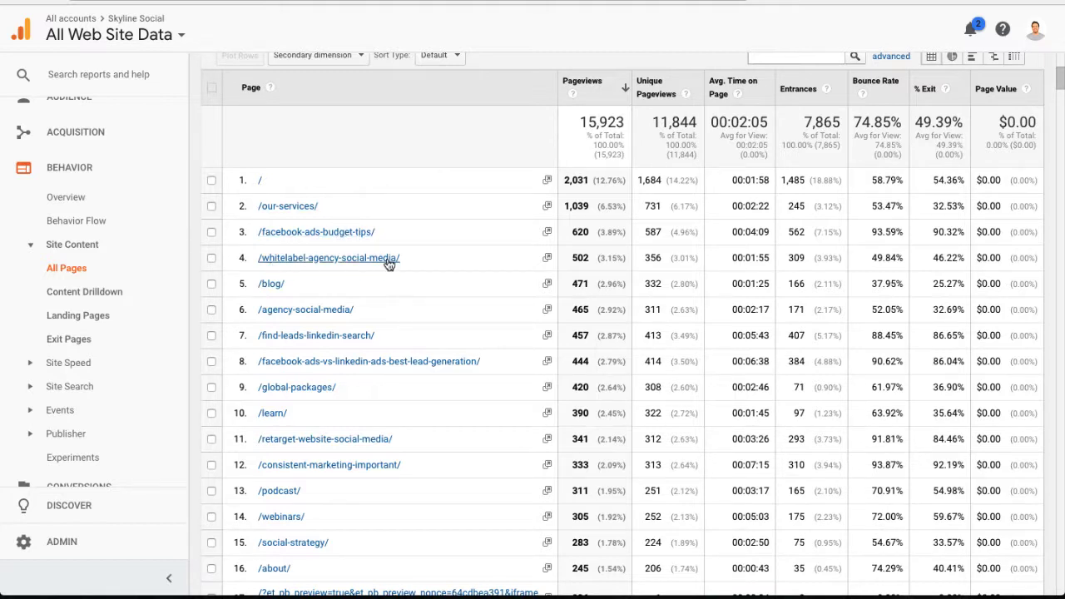
scroll(368, 435, "down", 5)
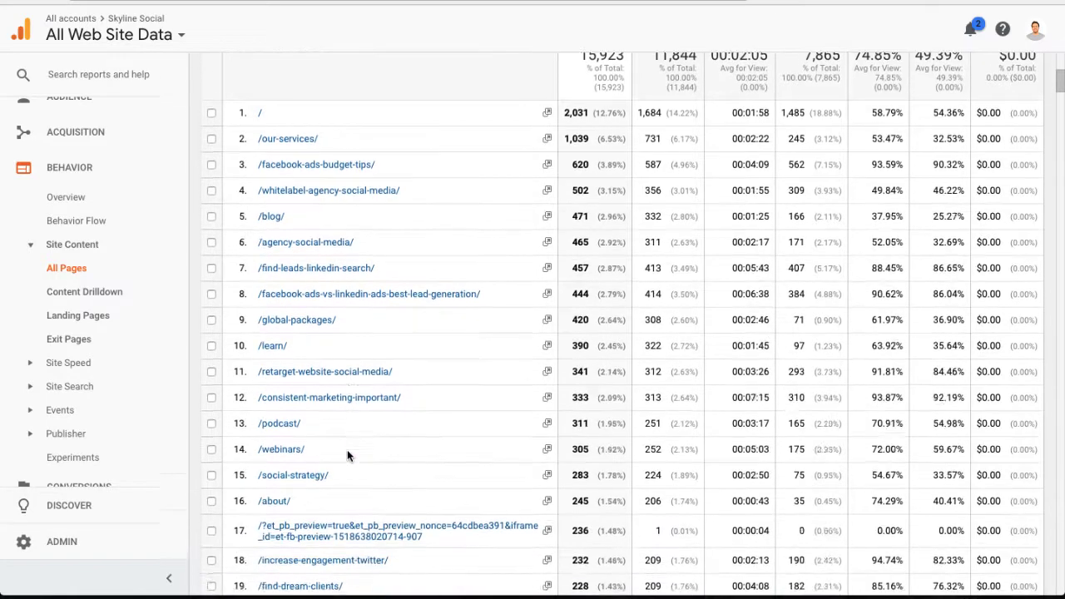
scroll(352, 507, "down", 3)
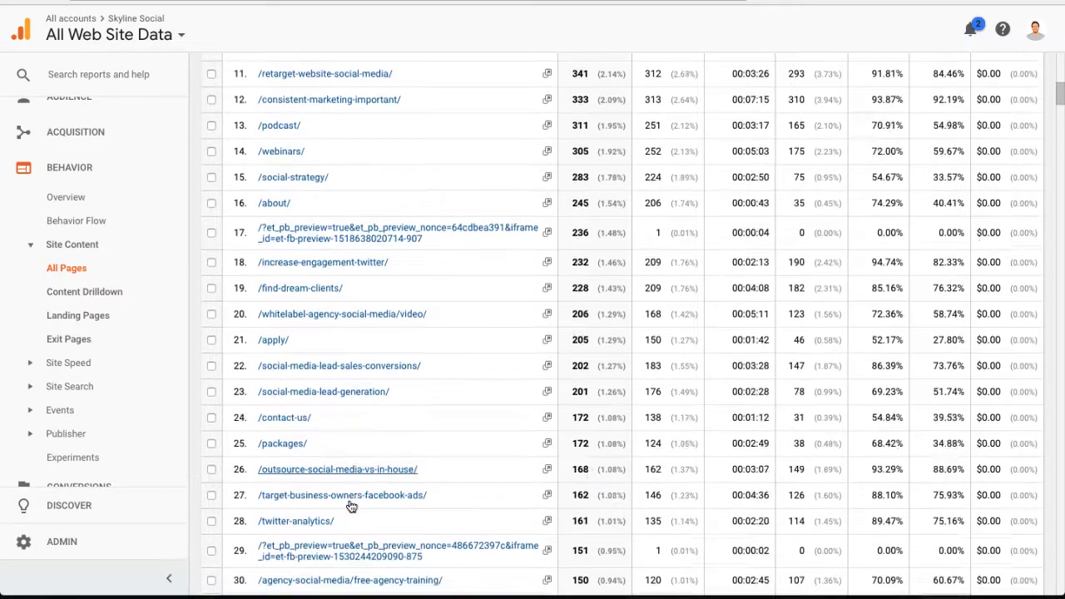
scroll(351, 507, "up", 7)
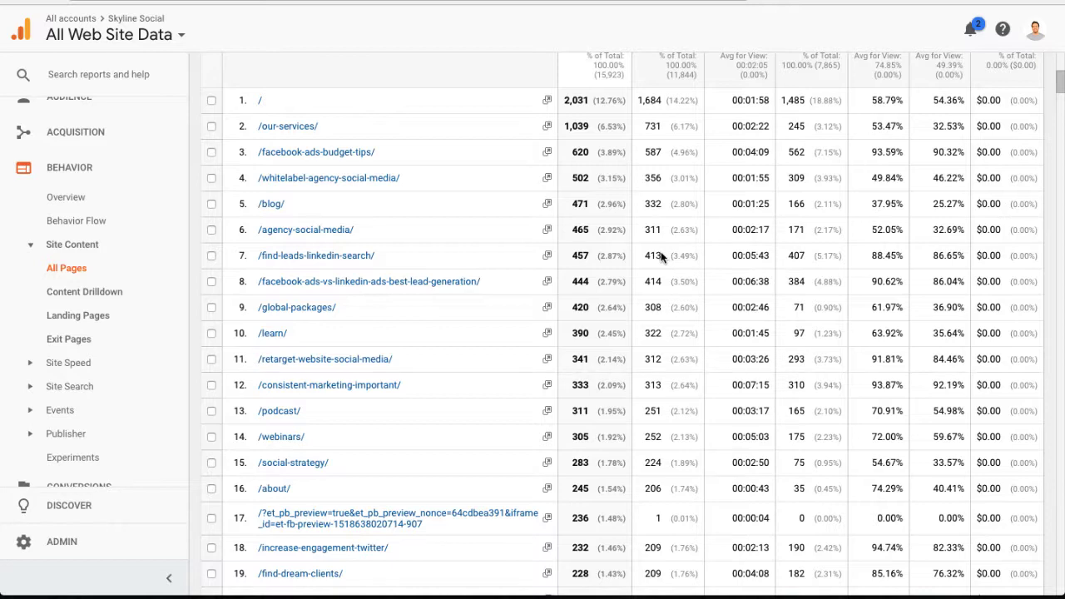
scroll(661, 257, "up", 1)
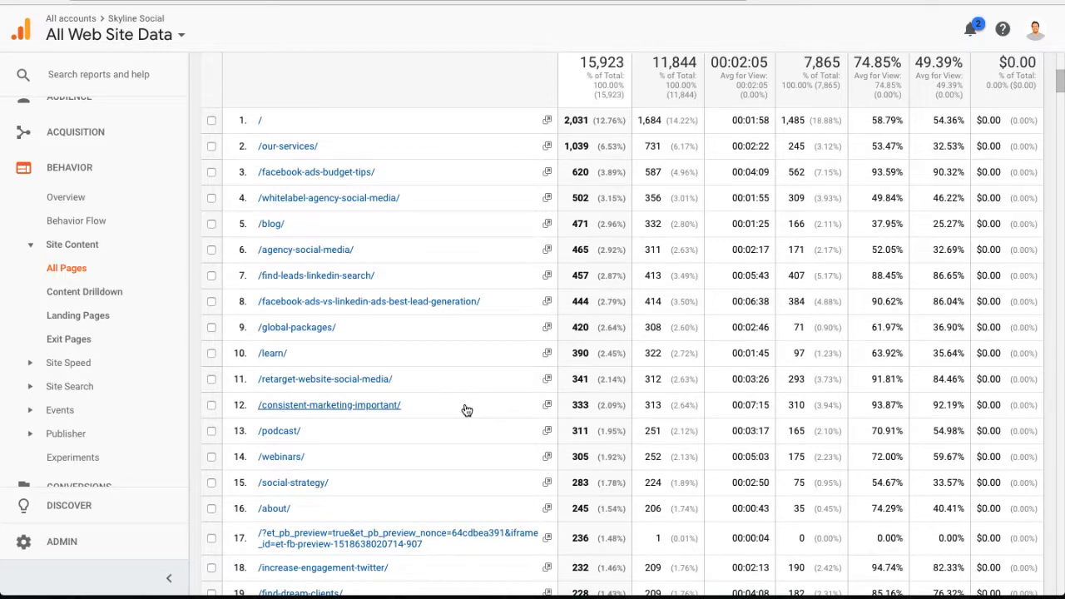
Examine the traffic figures of the lower-ranked pages down to about row 60, then return to the most viewed pages.
scroll(467, 409, "down", 1)
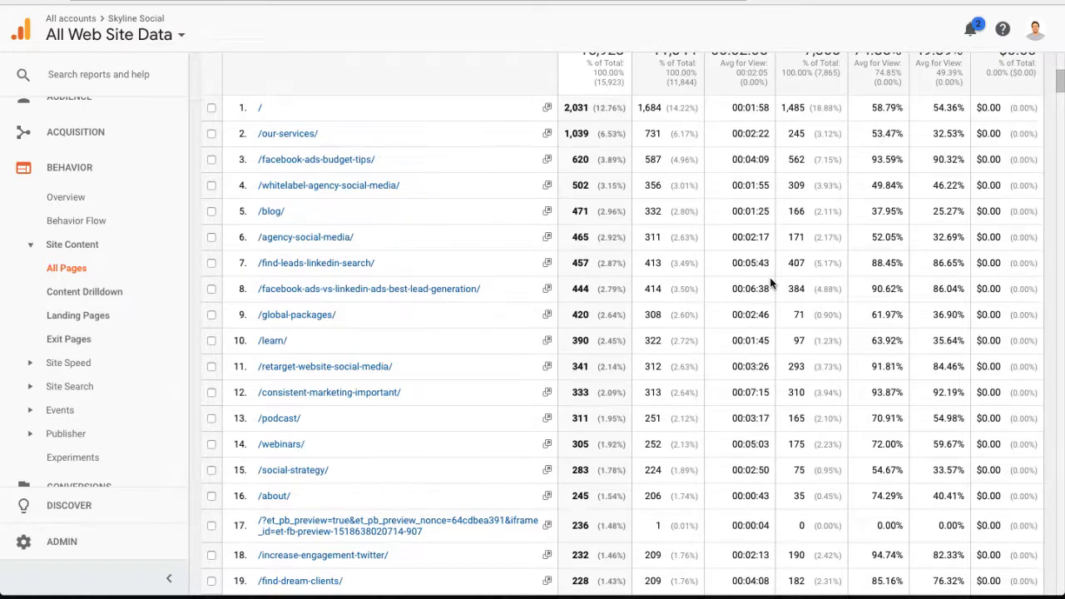
scroll(770, 277, "down", 12)
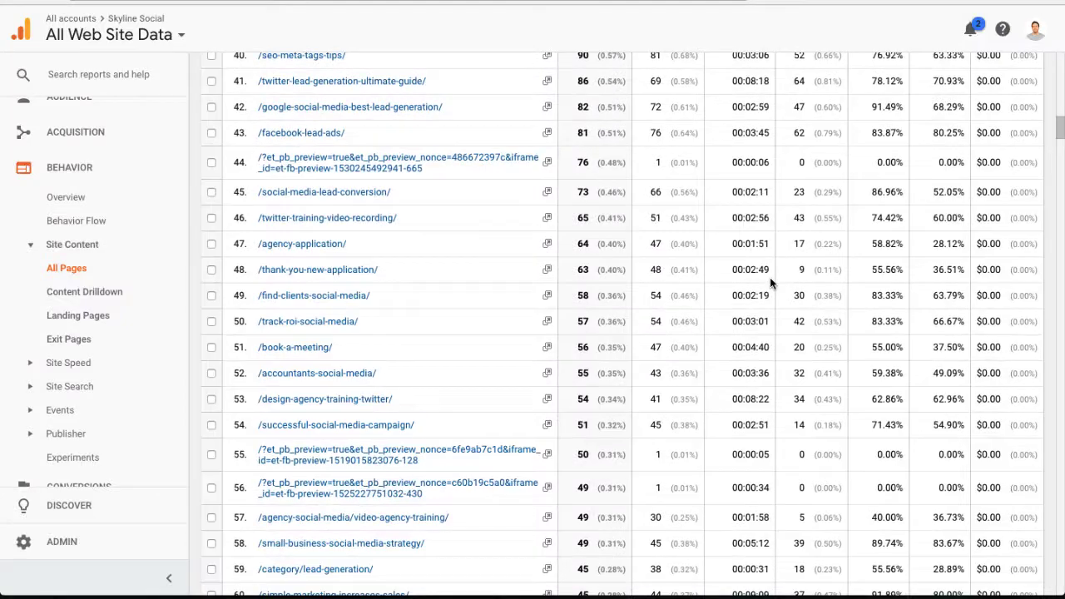
scroll(770, 277, "up", 1)
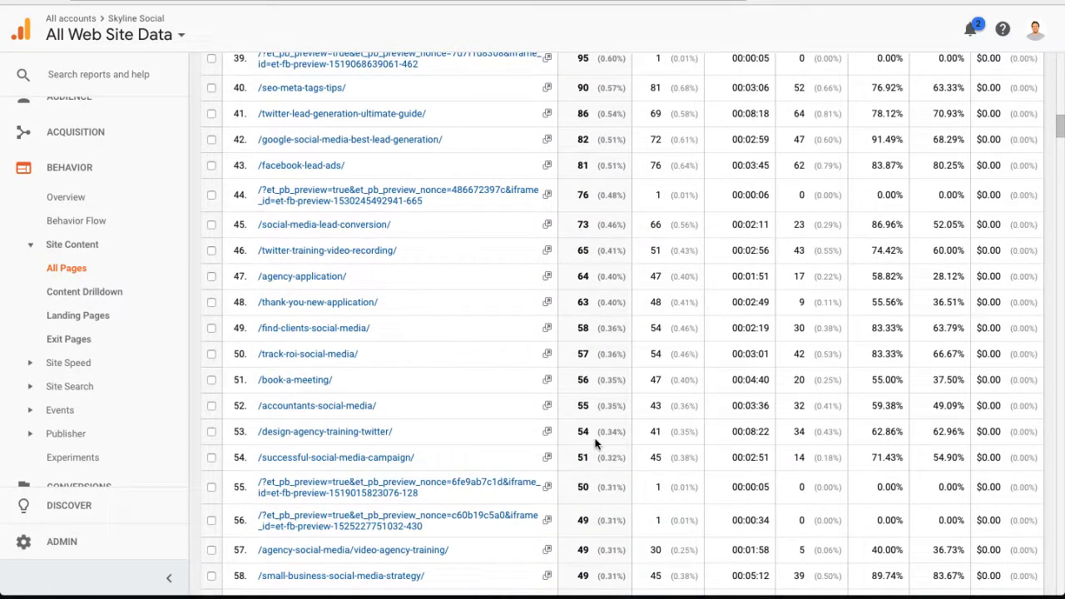
scroll(594, 443, "down", 2)
scroll(595, 443, "up", 1)
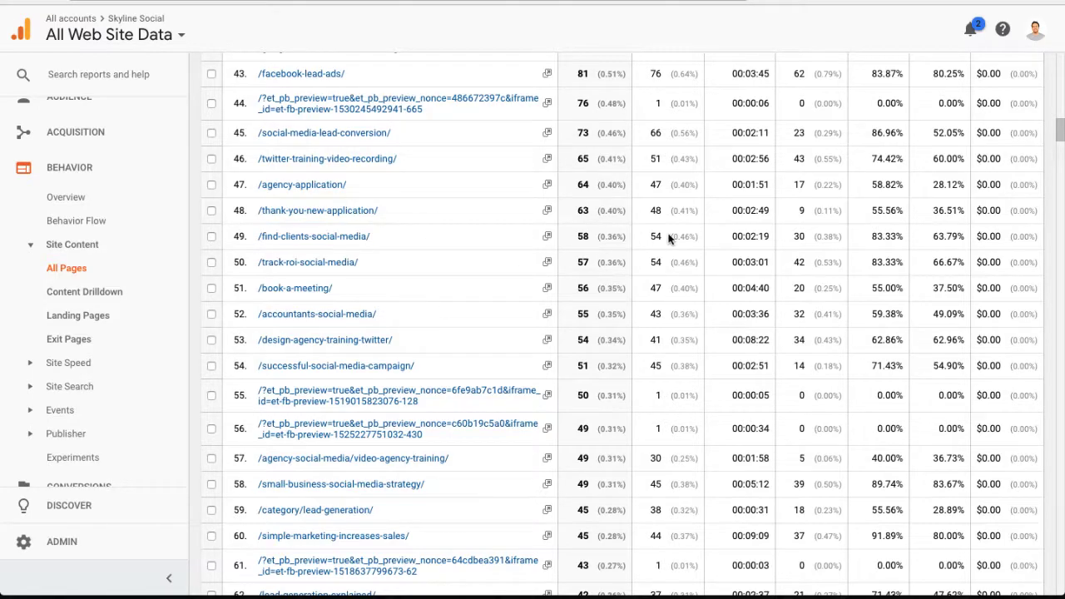
scroll(656, 326, "down", 2)
scroll(650, 333, "up", 15)
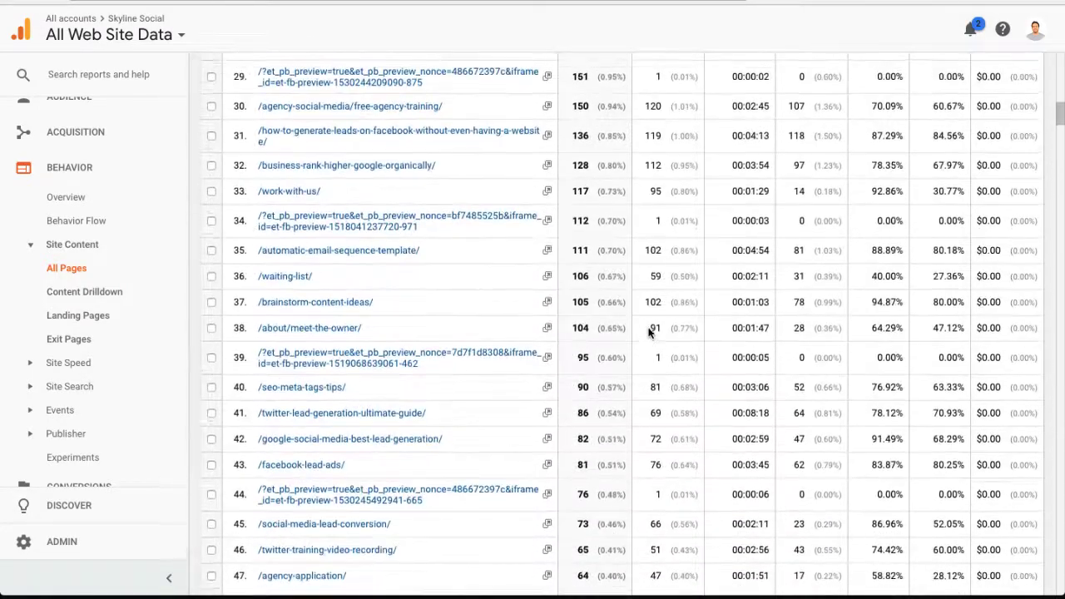
scroll(649, 333, "up", 5)
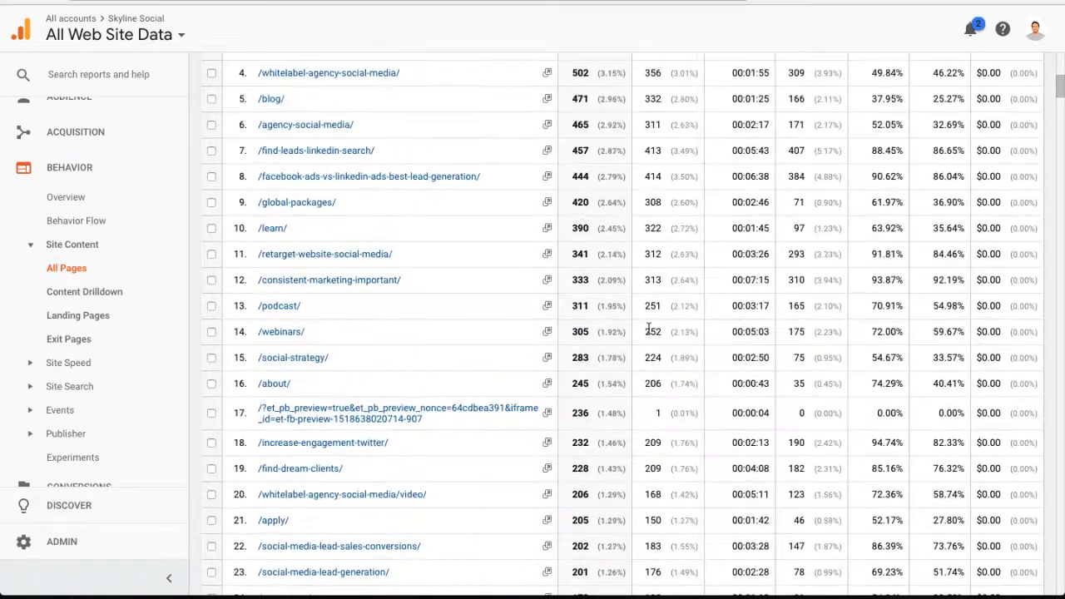
scroll(649, 333, "down", 1)
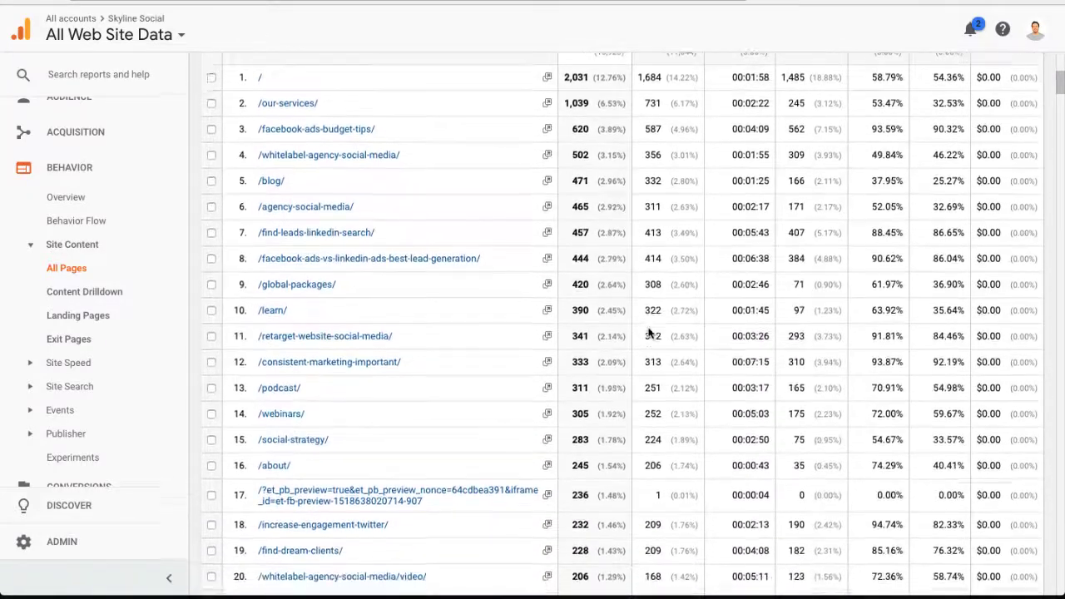